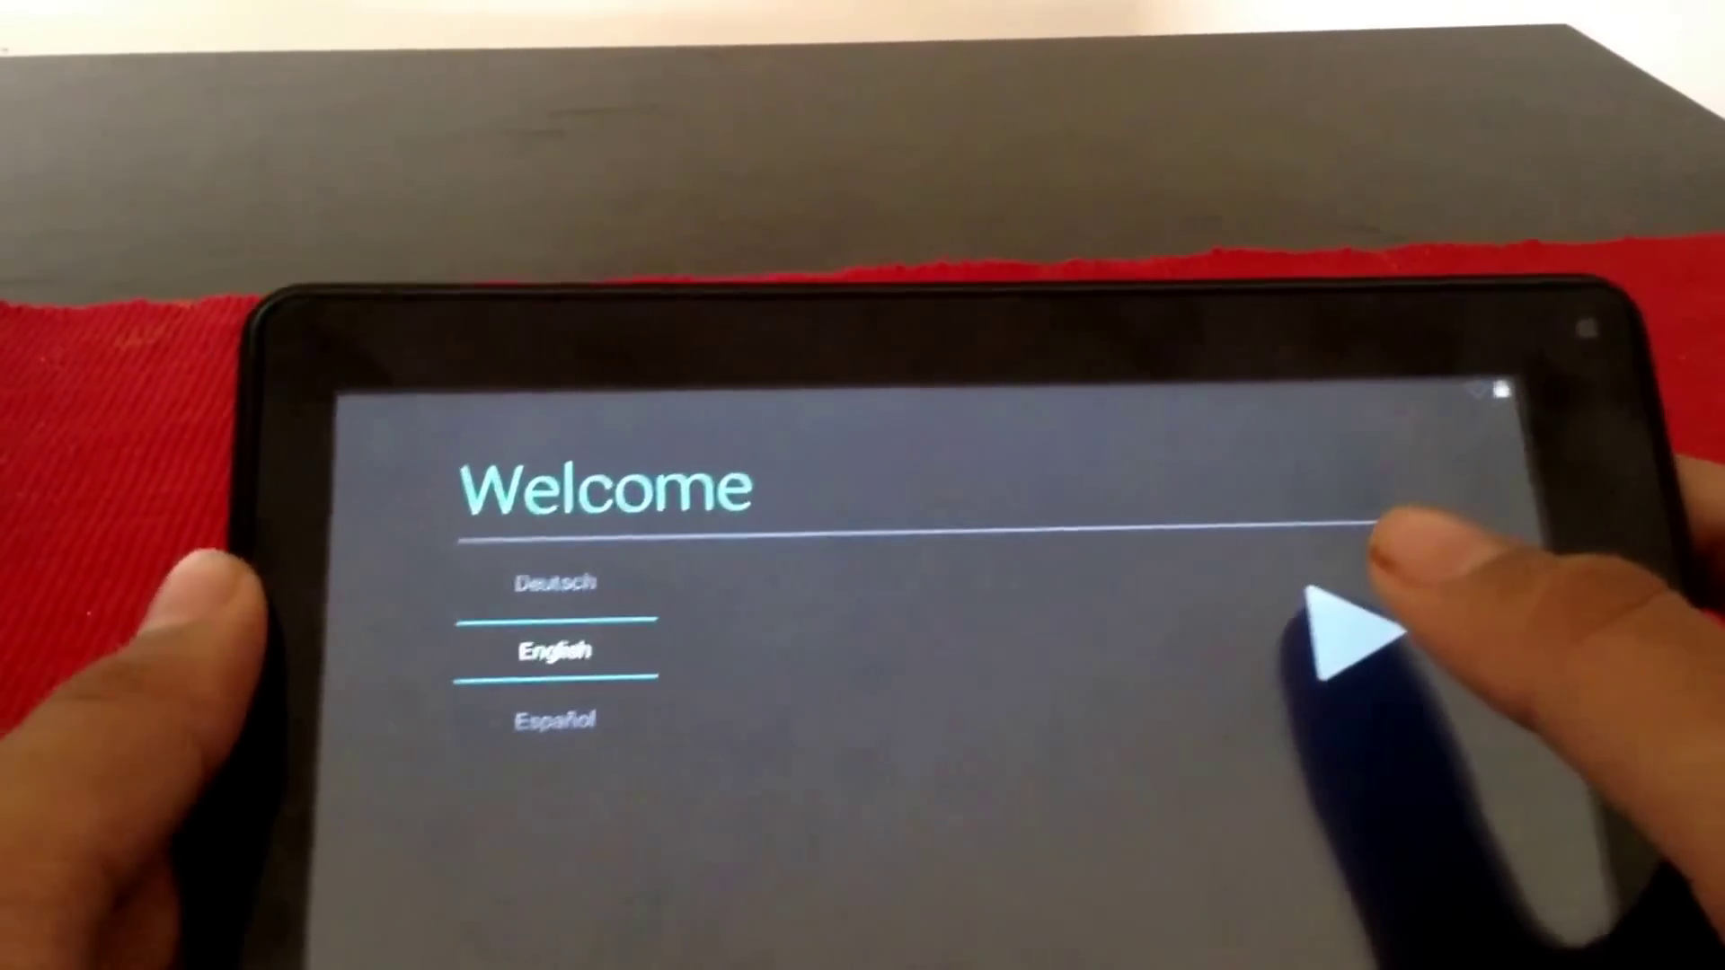
left_click(1335, 644)
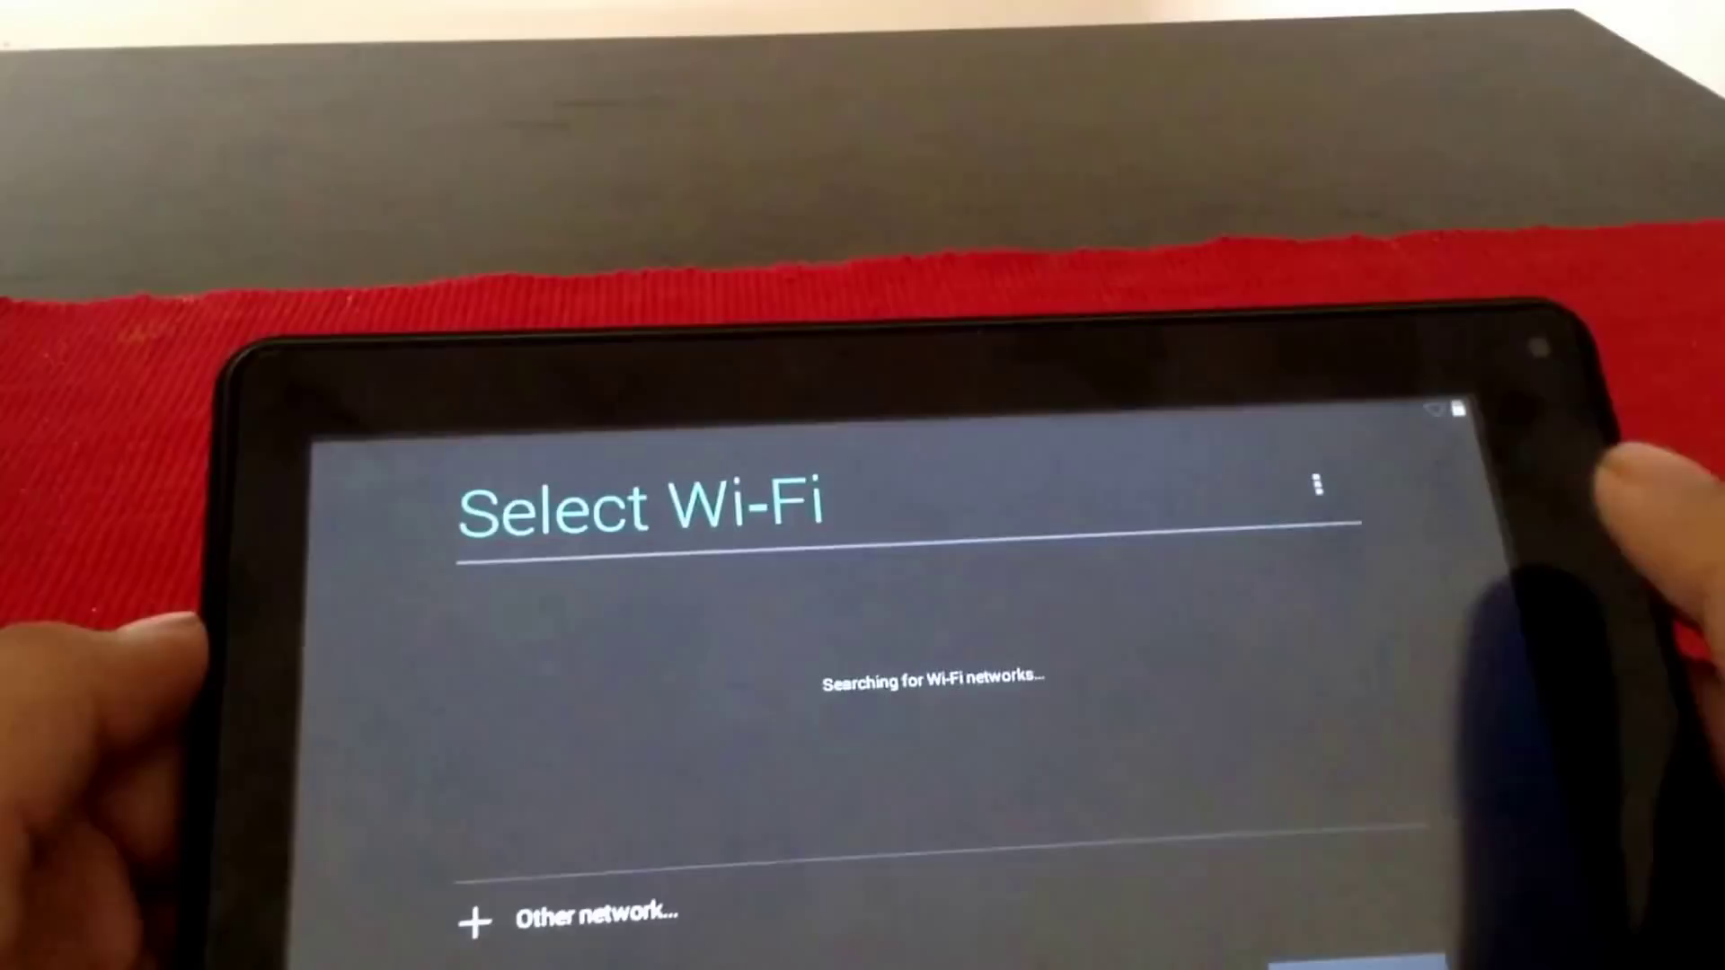